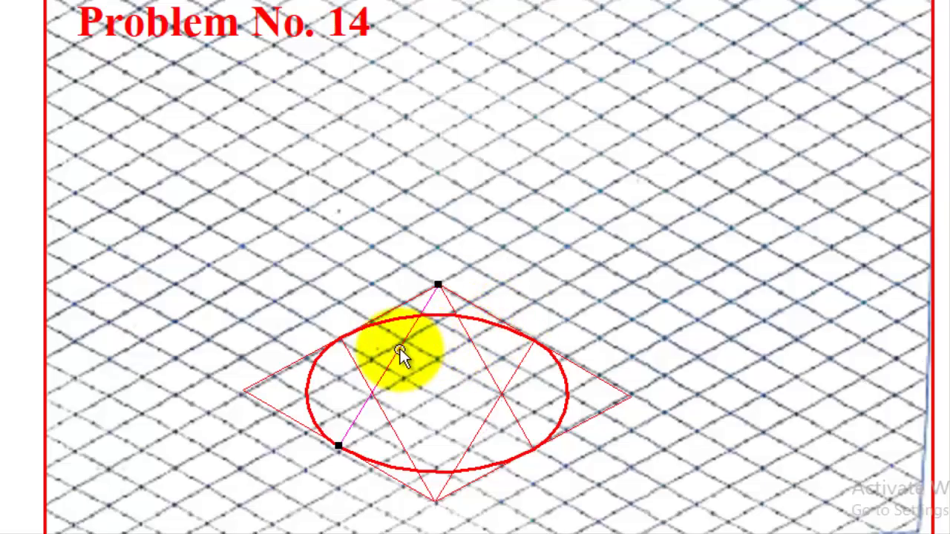
Step: Delete the construction lines inside the base rhombus that were used to locate the ellipse's arc centres
key("Delete")
left_click(360, 376)
key("Delete")
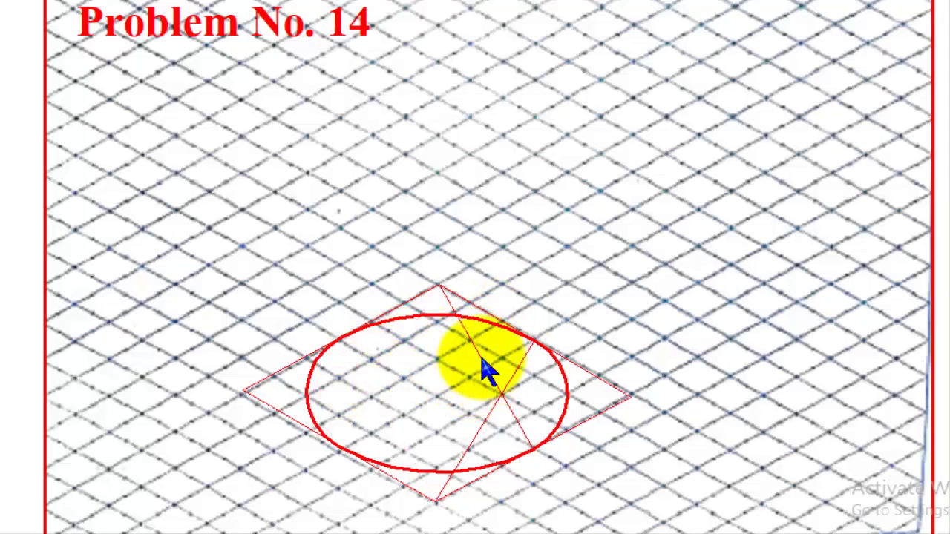
left_click(501, 384)
key("Delete")
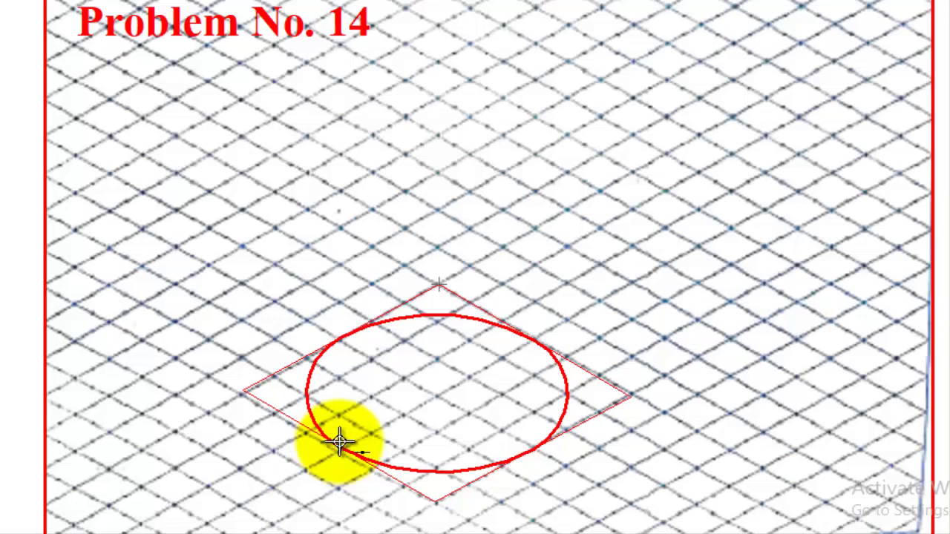
Step: Draw a diagonal centre line between the base ellipse's opposite tangent points, and a vertical chain-line axis from its midpoint, about six grid units high
left_click(339, 337)
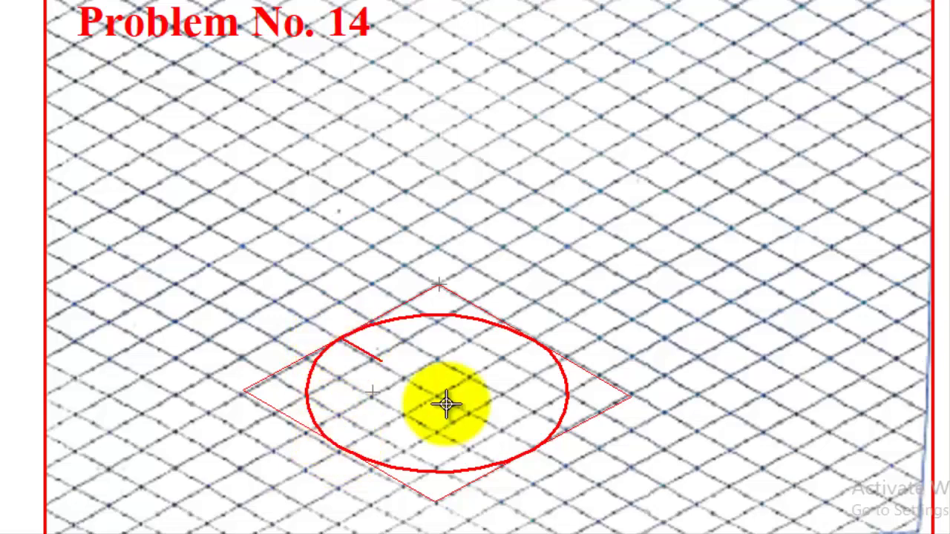
left_click(532, 447)
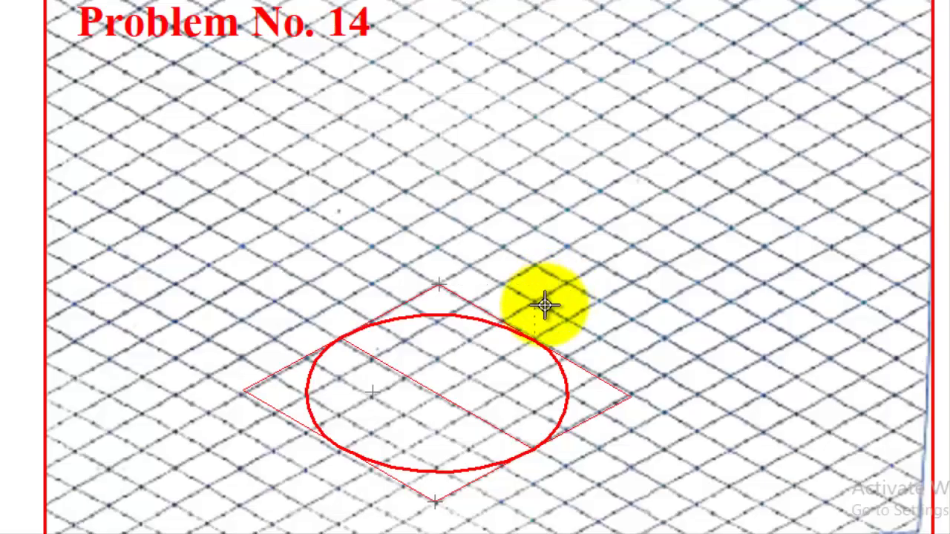
left_click(438, 395)
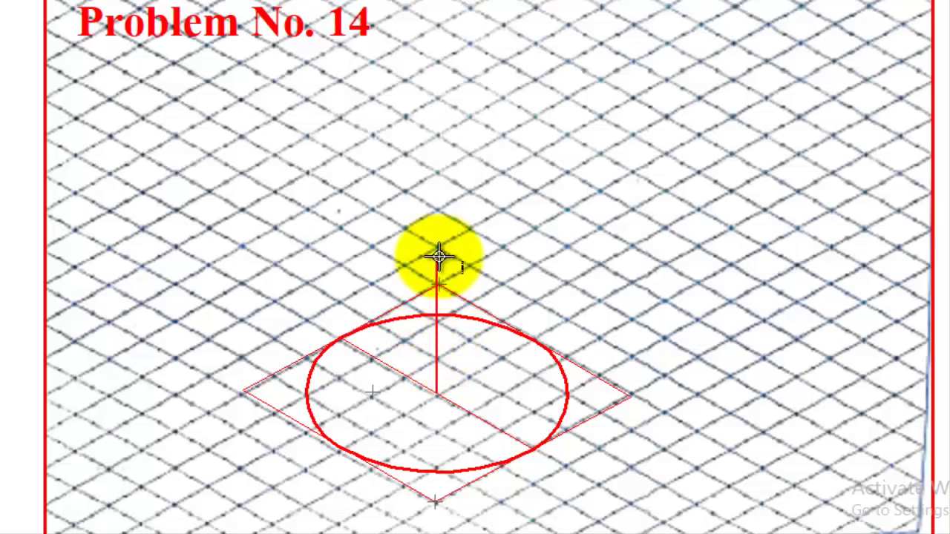
left_click(434, 170)
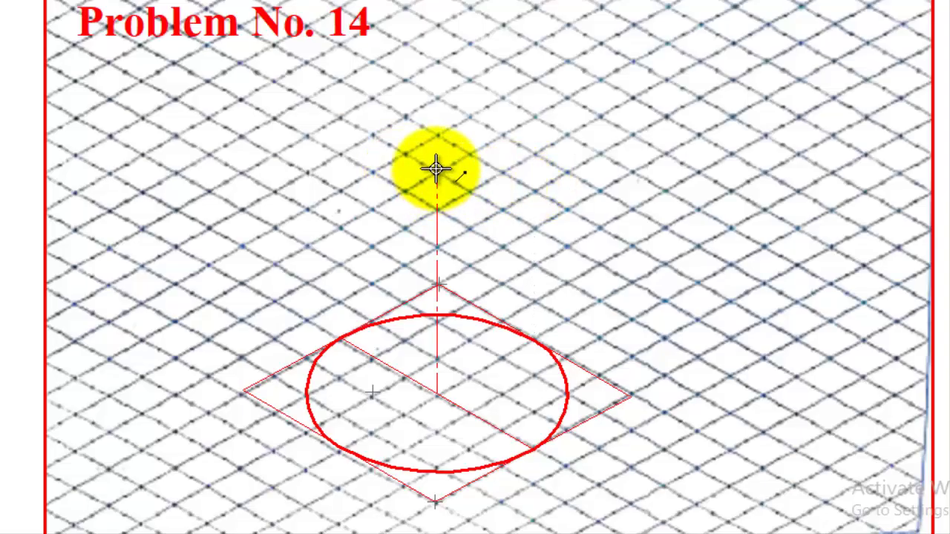
key("Escape")
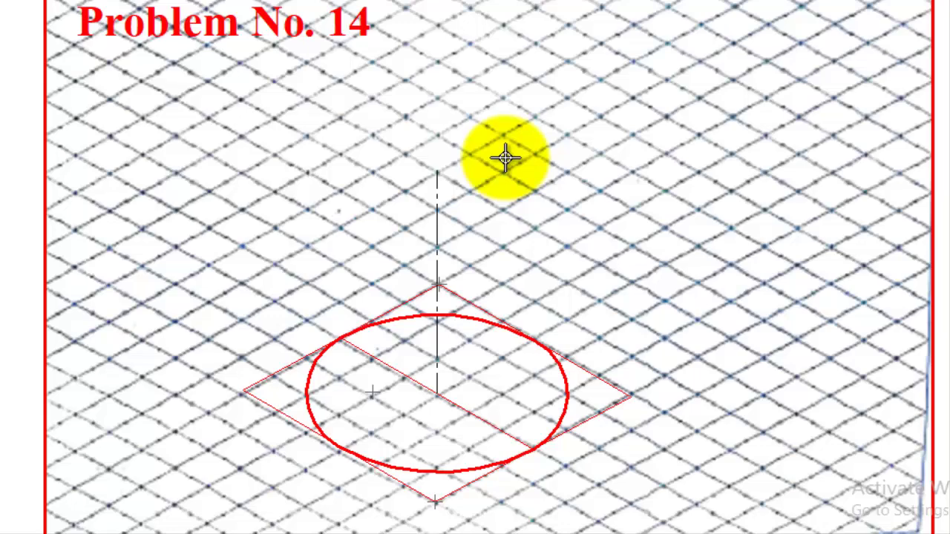
Step: Draw crossing isometric centre lines through the top of the axis, extending two grid units in each direction
left_click(437, 173)
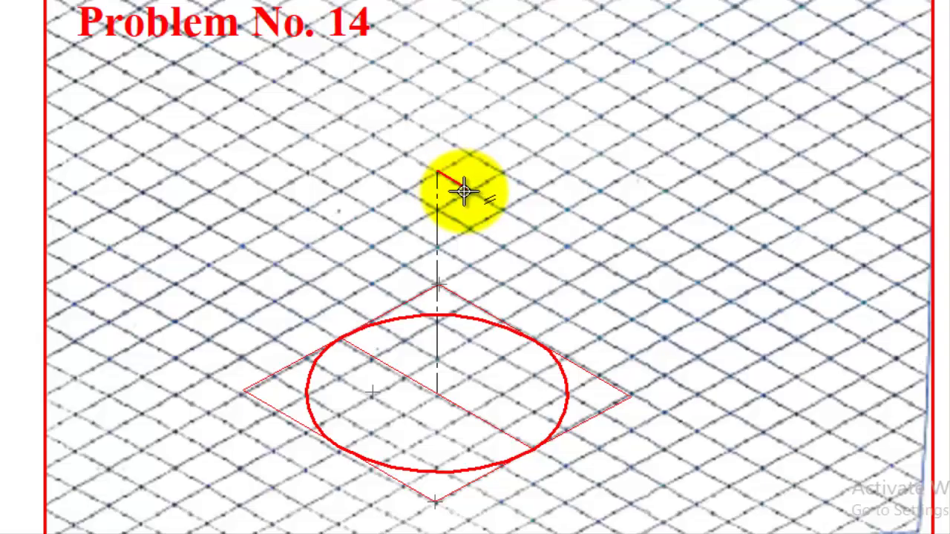
left_click(504, 209)
right_click(533, 166)
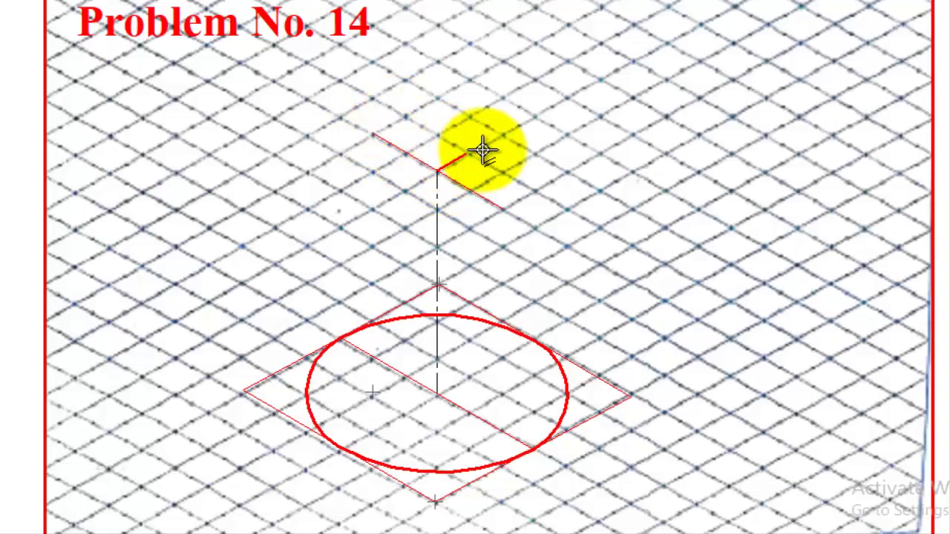
left_click(506, 134)
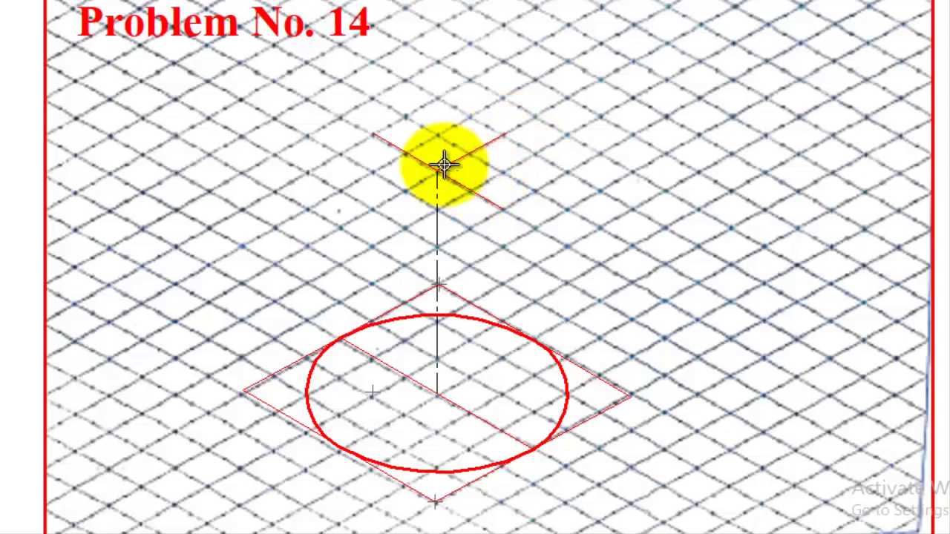
left_click(413, 184)
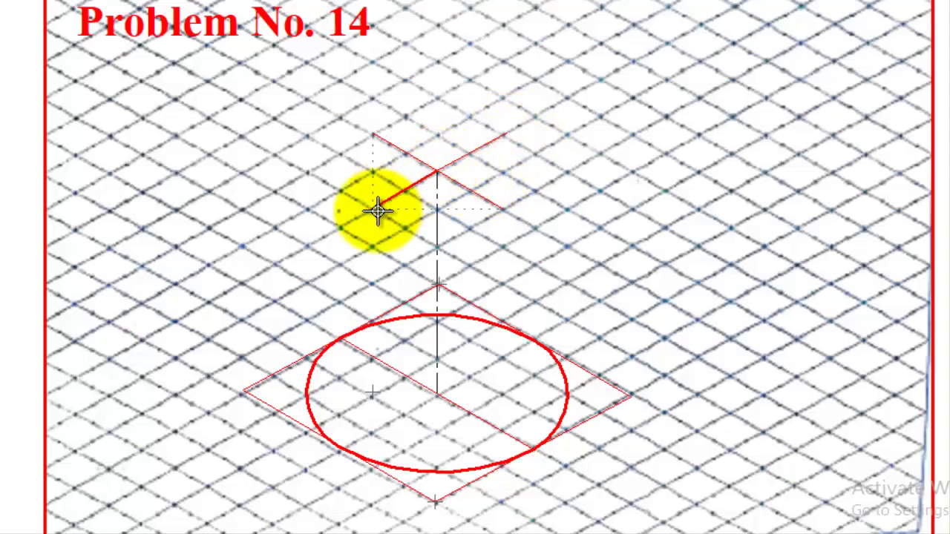
left_click(375, 209)
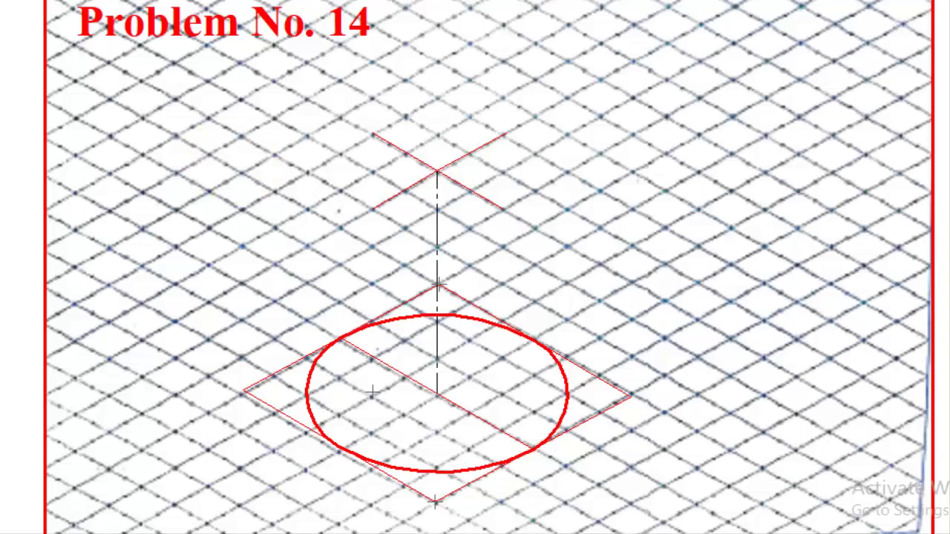
Step: Draw the isometric rhombus around the upper centre lines, with sides four grid units long
left_click(504, 209)
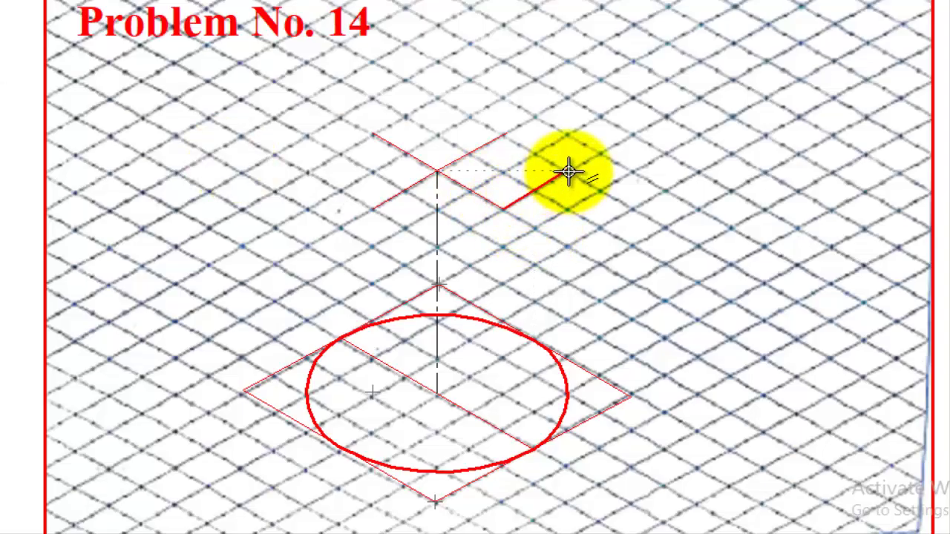
left_click(568, 172)
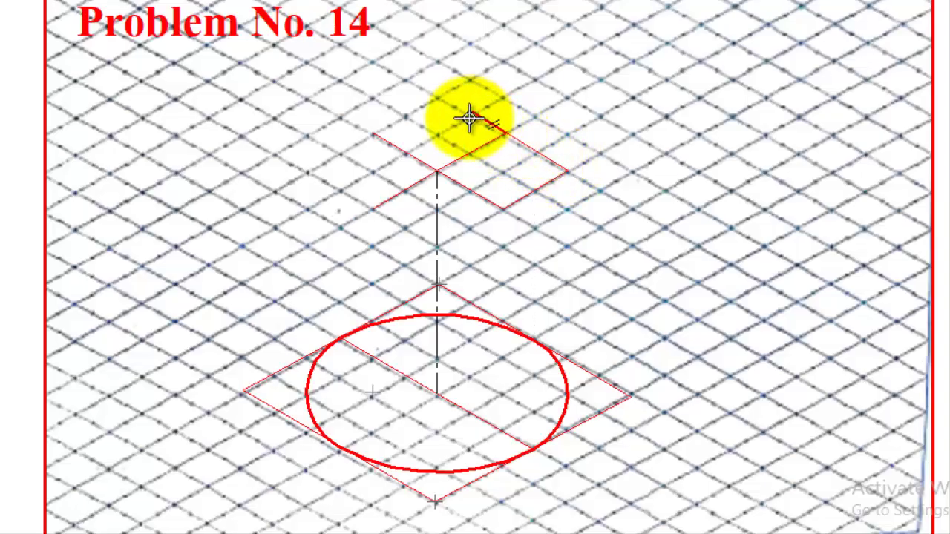
left_click(437, 97)
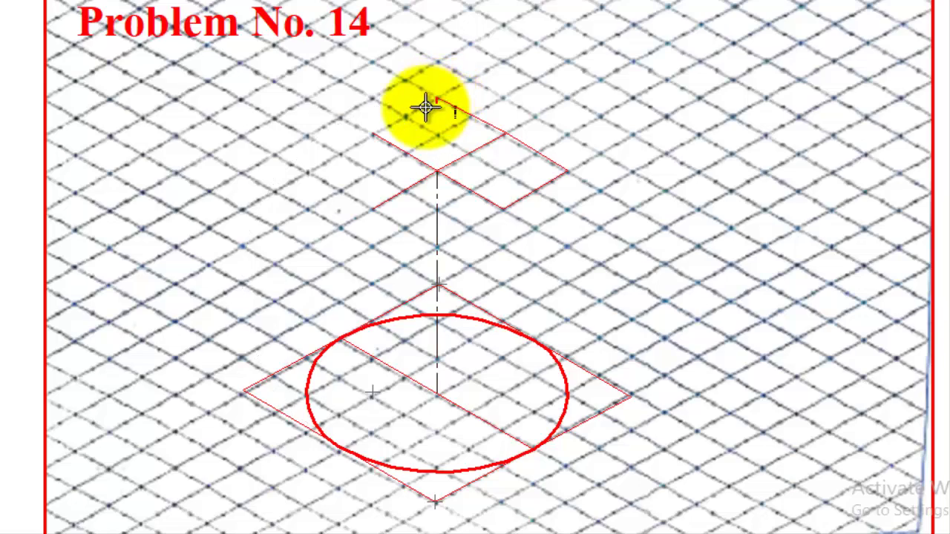
left_click(374, 134)
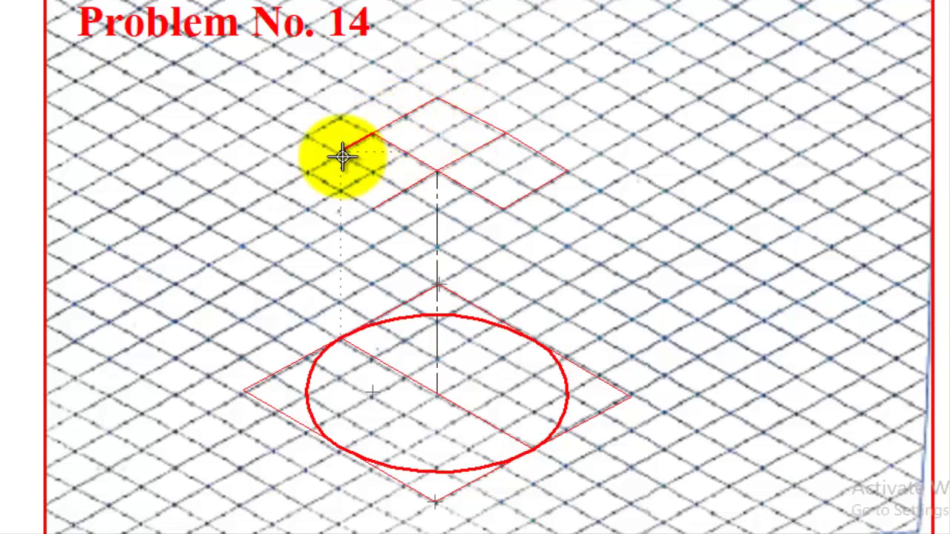
left_click(311, 171)
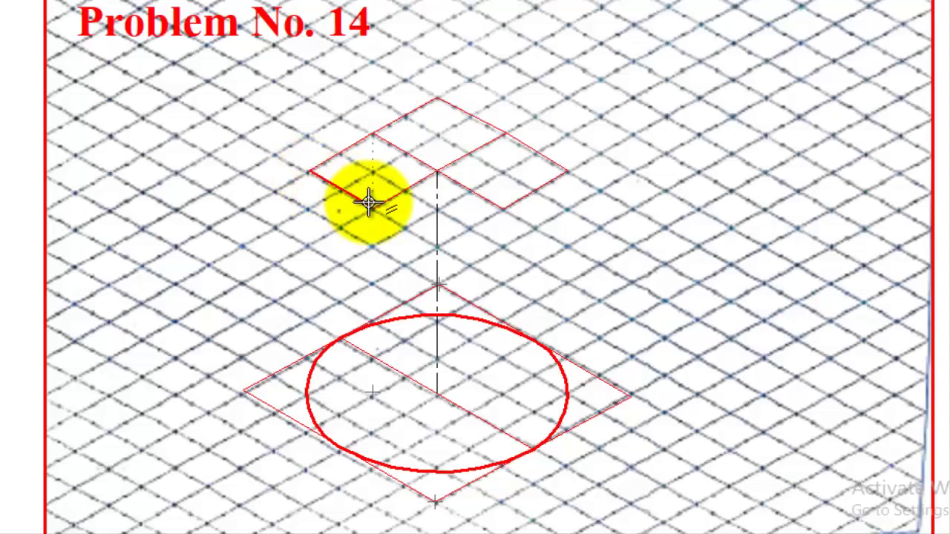
left_click(437, 246)
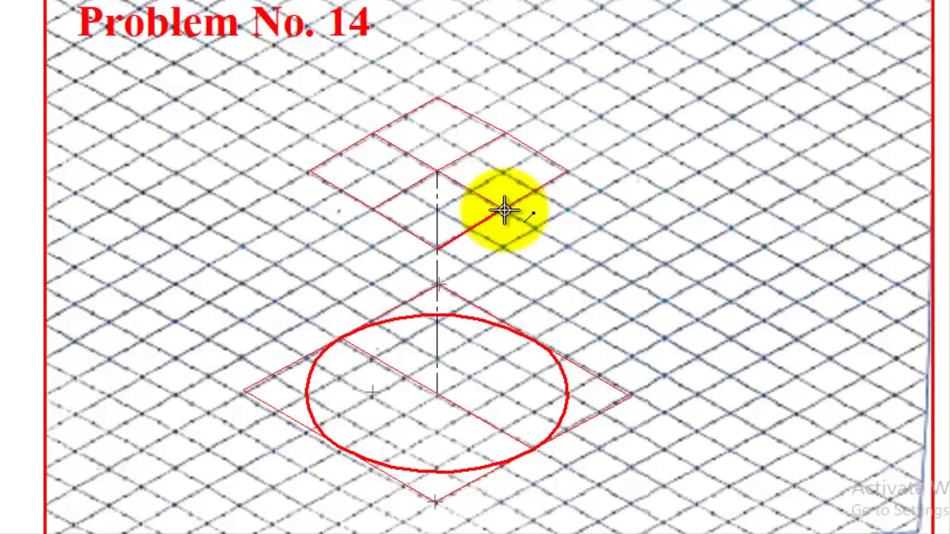
left_click(505, 210)
key("Return")
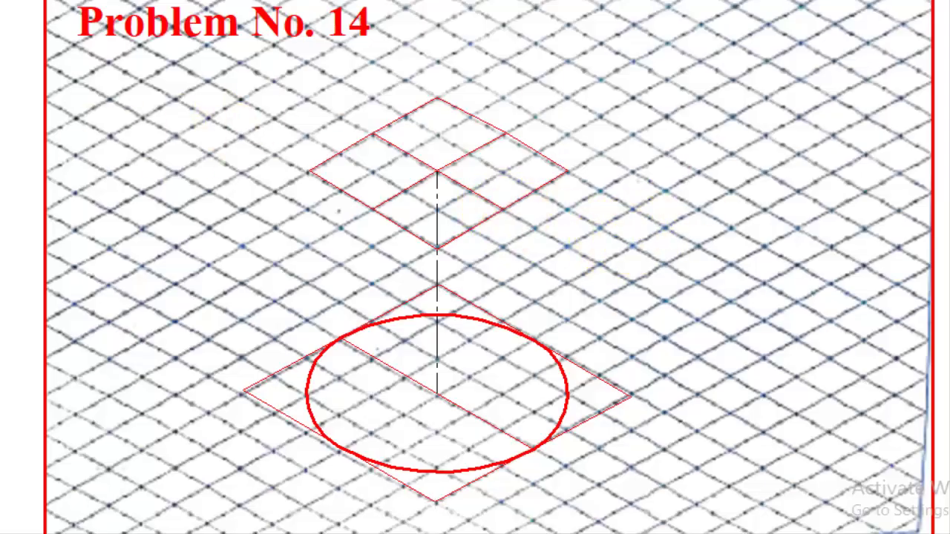
Step: Delete the crossing centre lines inside the upper rhombus
left_click(471, 155)
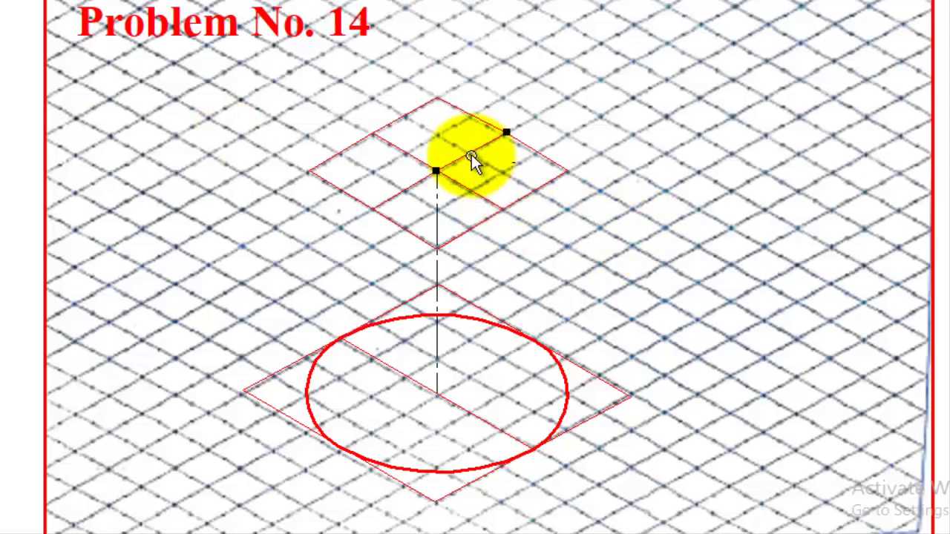
key("Delete")
left_click(413, 154)
key("Delete")
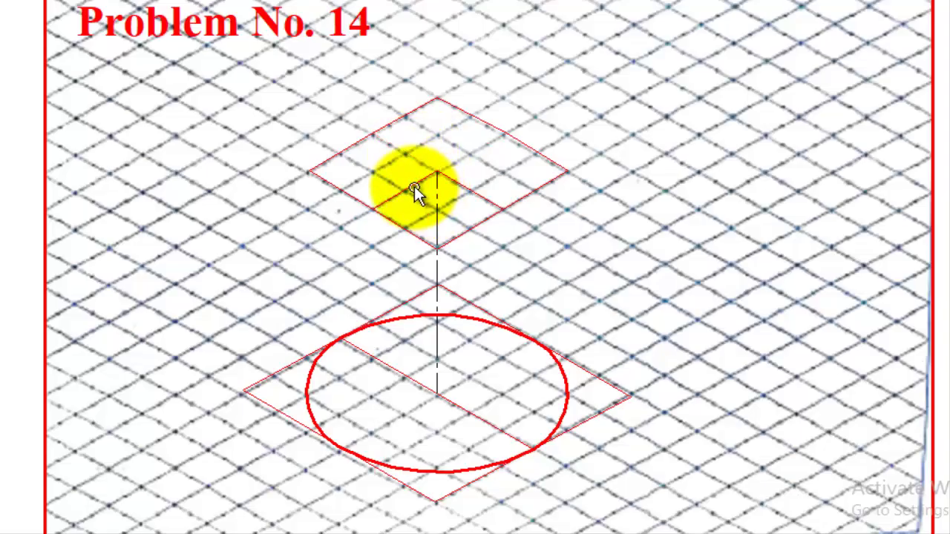
left_click(414, 185)
key("Delete")
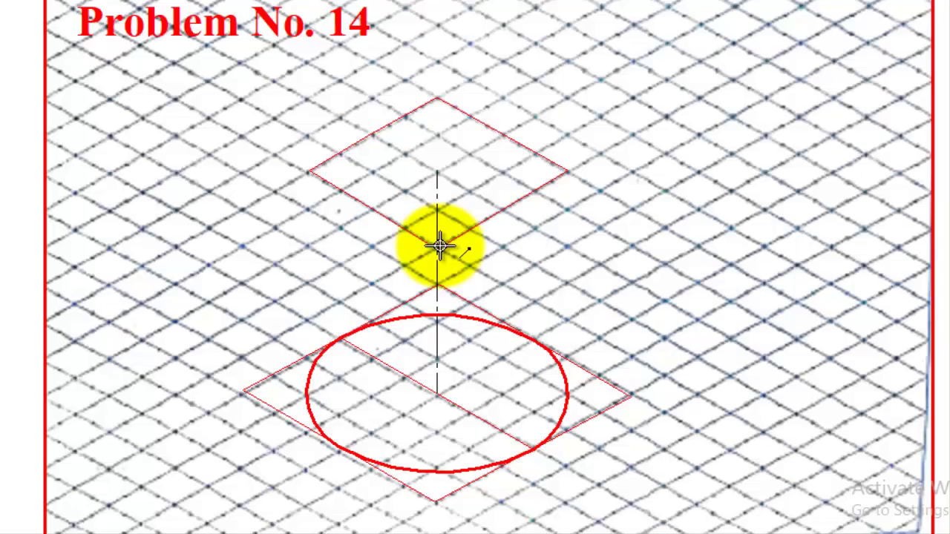
Step: Draw construction lines from the upper rhombus's two obtuse corners to the midpoints of their opposite sides
left_click(437, 249)
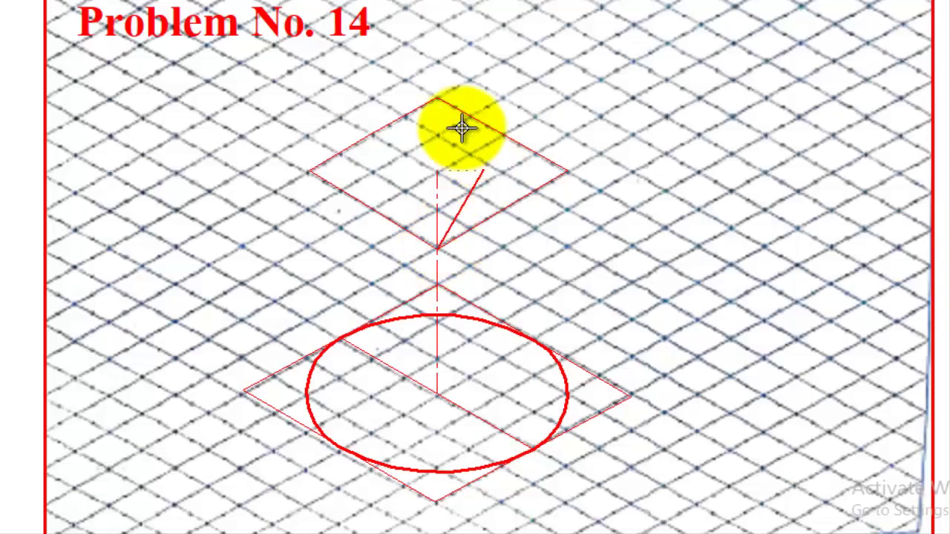
left_click(375, 132)
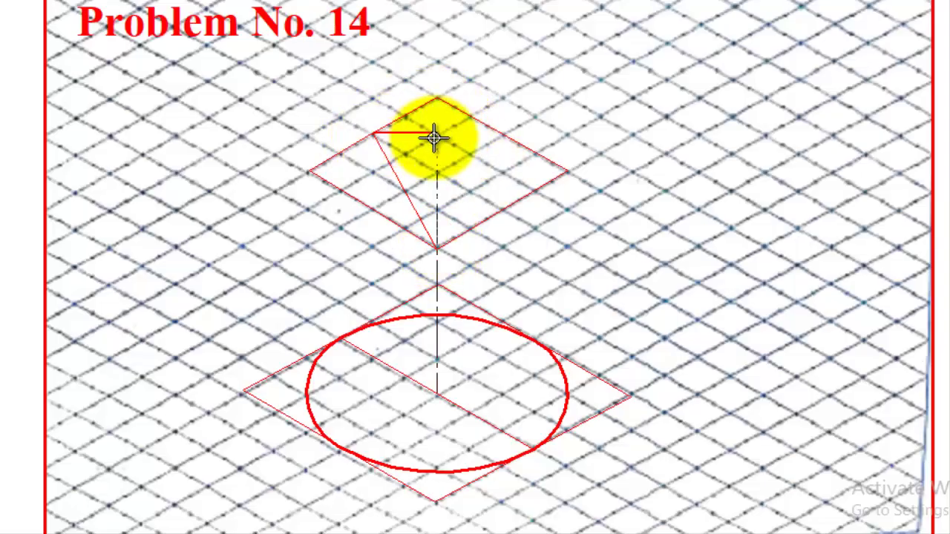
left_click(437, 249)
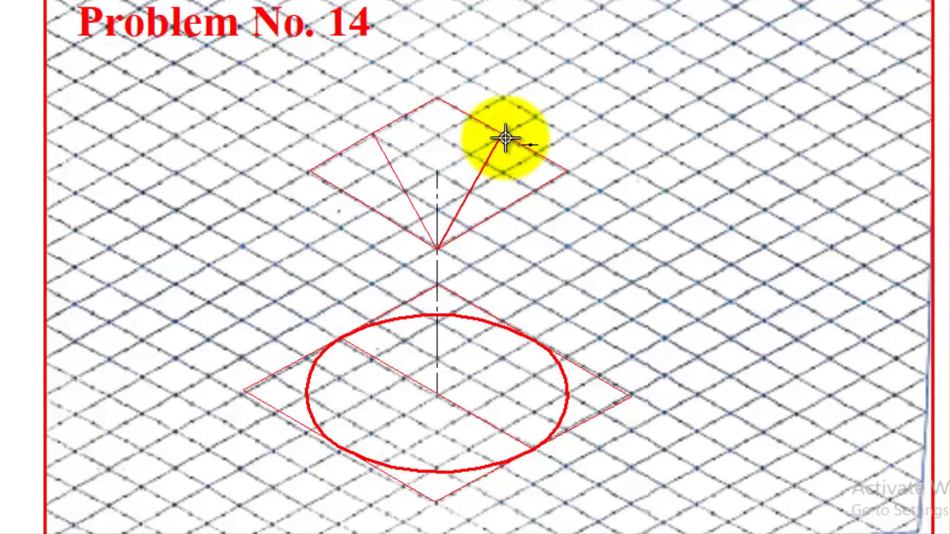
left_click(503, 136)
left_click(438, 98)
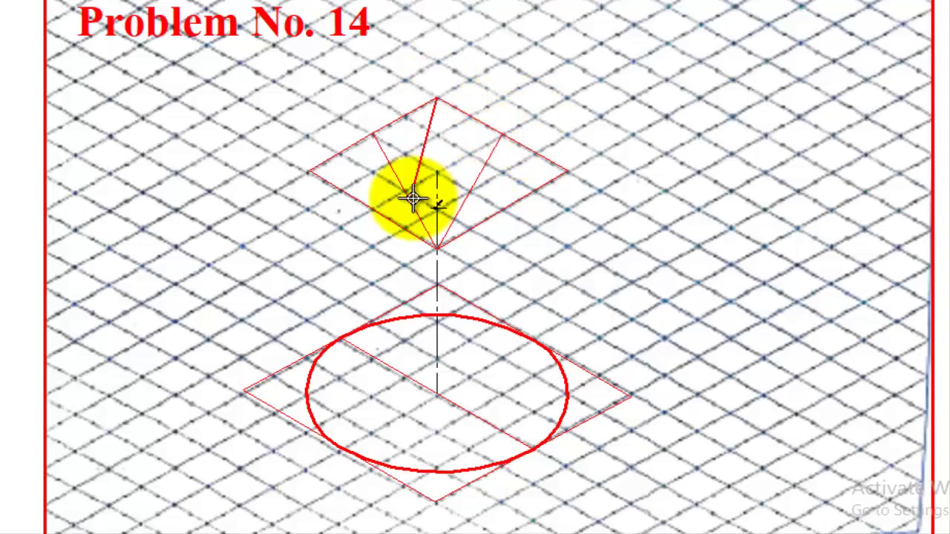
left_click(374, 208)
left_click(437, 98)
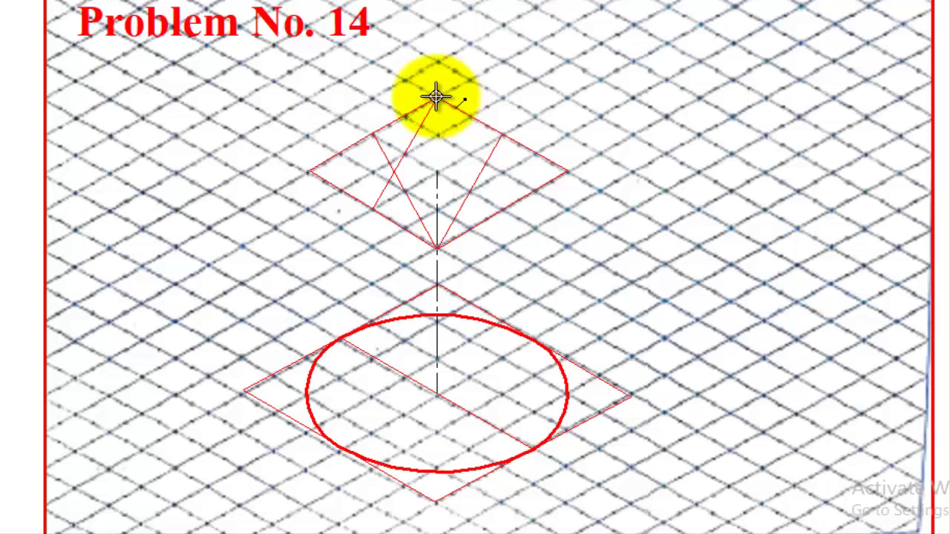
left_click(502, 209)
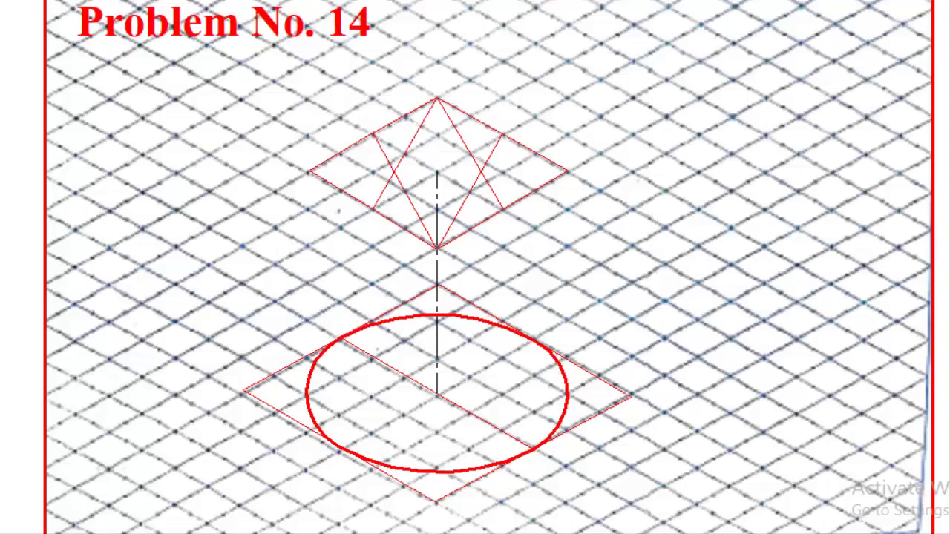
Step: Draw the two large arcs of the upper ellipse, centred on the rhombus's obtuse corners and ending at the side midpoints
left_click(437, 248)
left_click(375, 134)
left_click(494, 149)
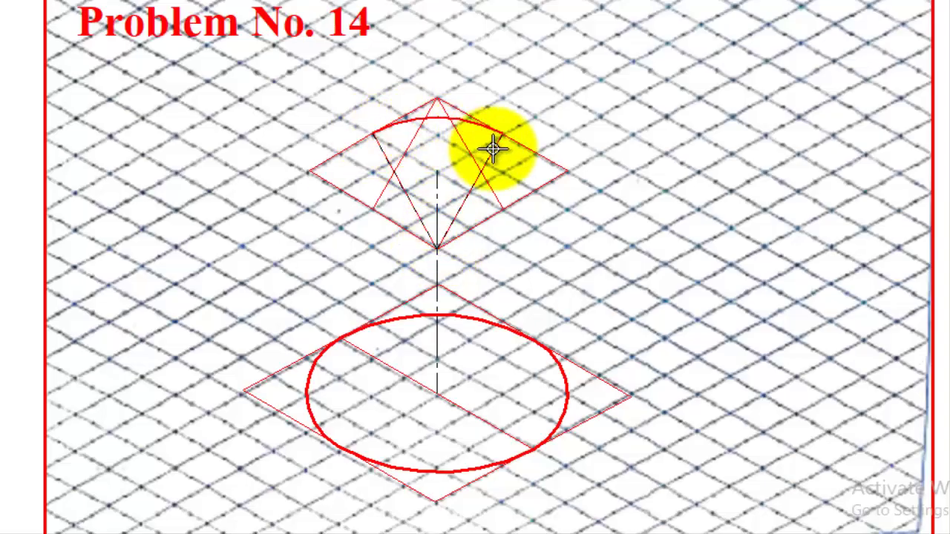
left_click(436, 97)
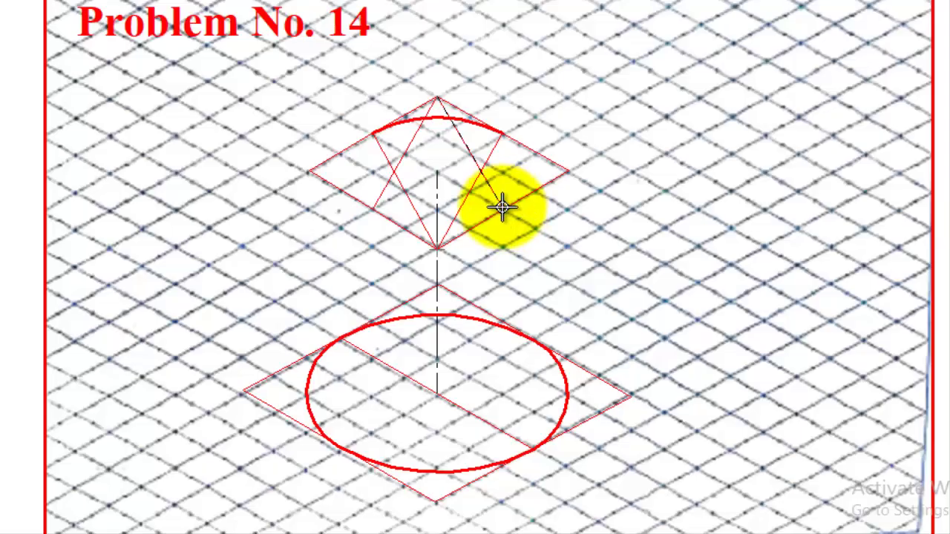
left_click(378, 205)
Step: Close the upper ellipse with two small end arcs centred on the intersections of the construction lines
left_click(479, 175)
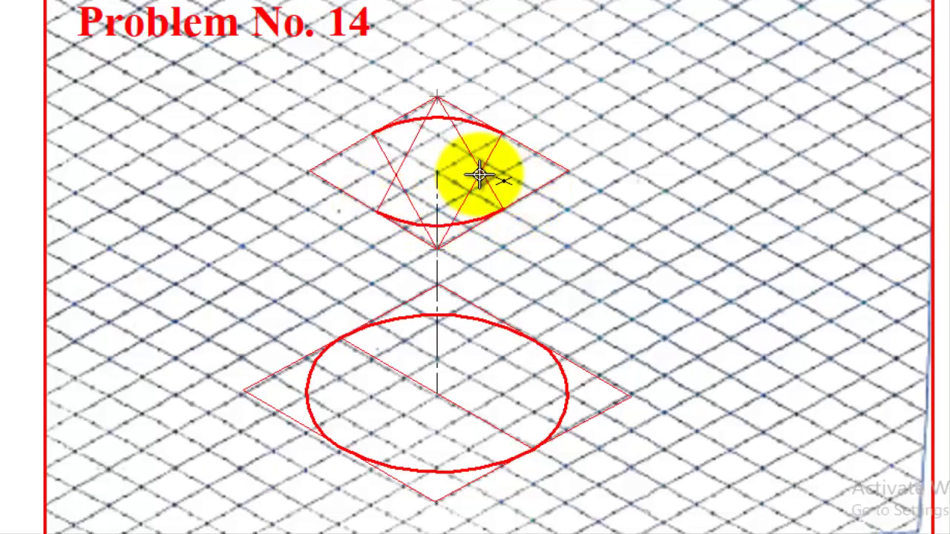
left_click(505, 133)
left_click(502, 207)
left_click(420, 182)
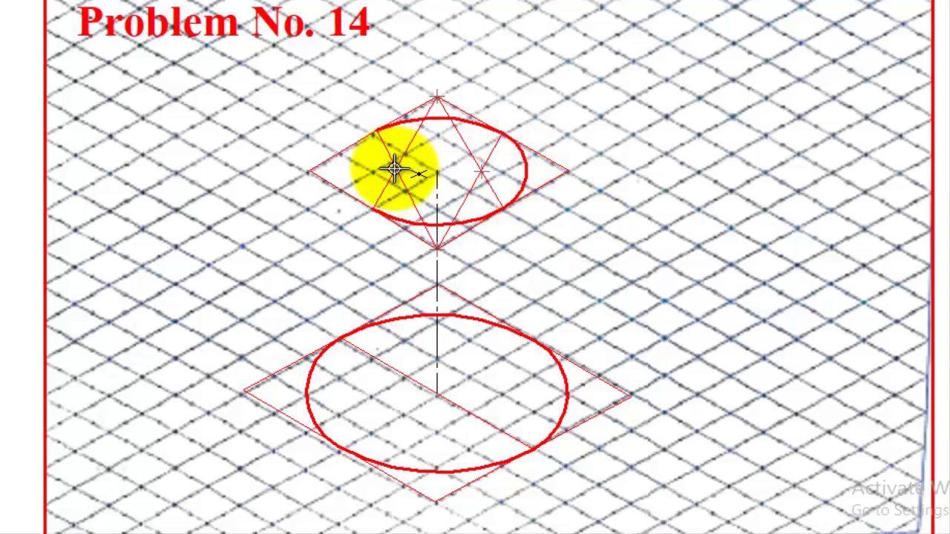
left_click(377, 131)
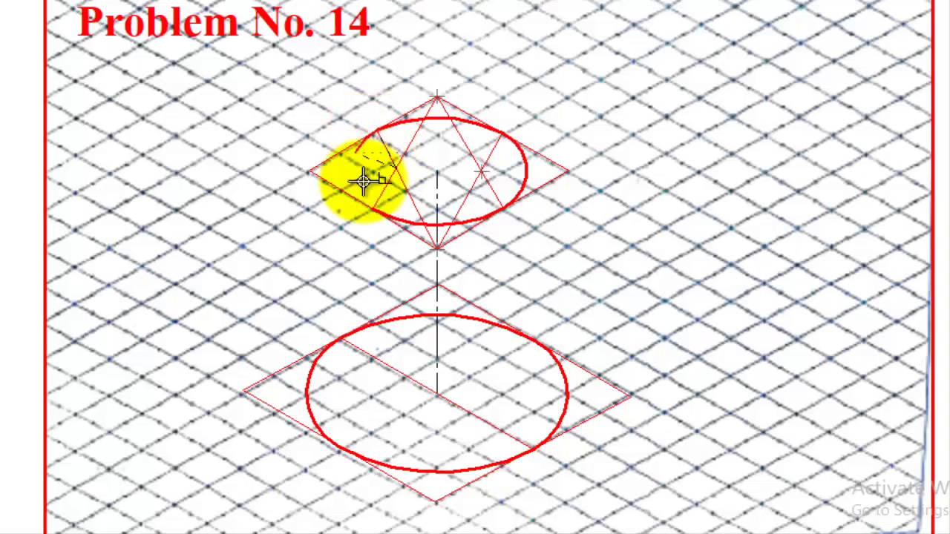
left_click(374, 208)
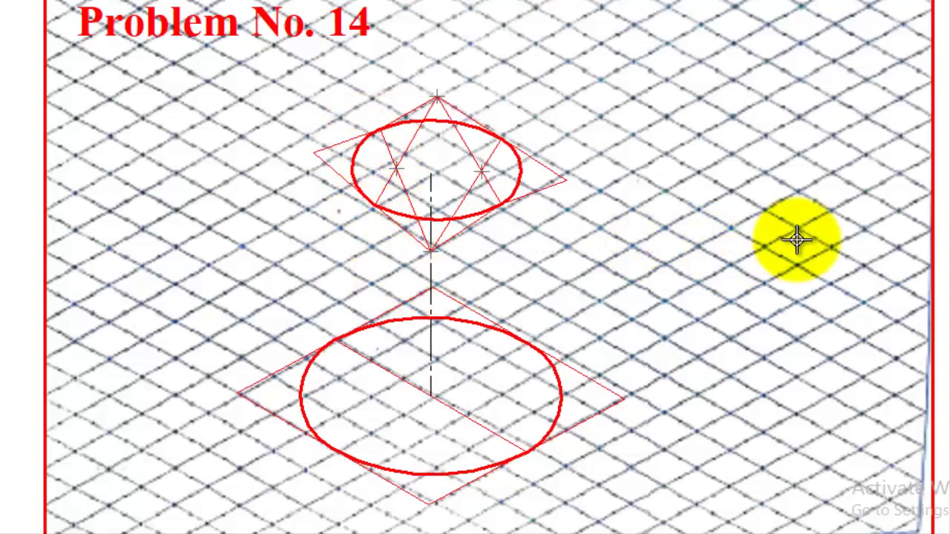
key("Escape")
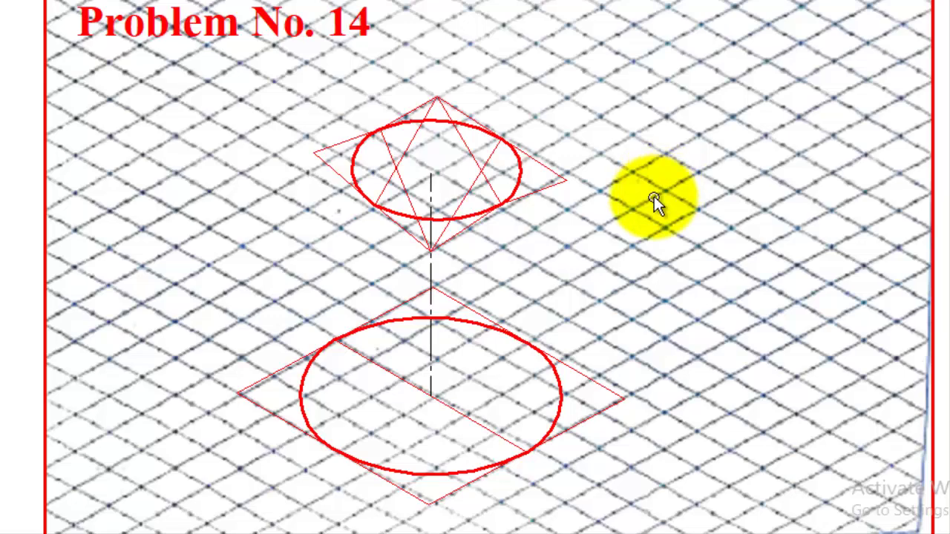
Step: Delete the four construction lines inside the upper ellipse that ran from the rhombus's obtuse corners
left_click(491, 149)
key("Delete")
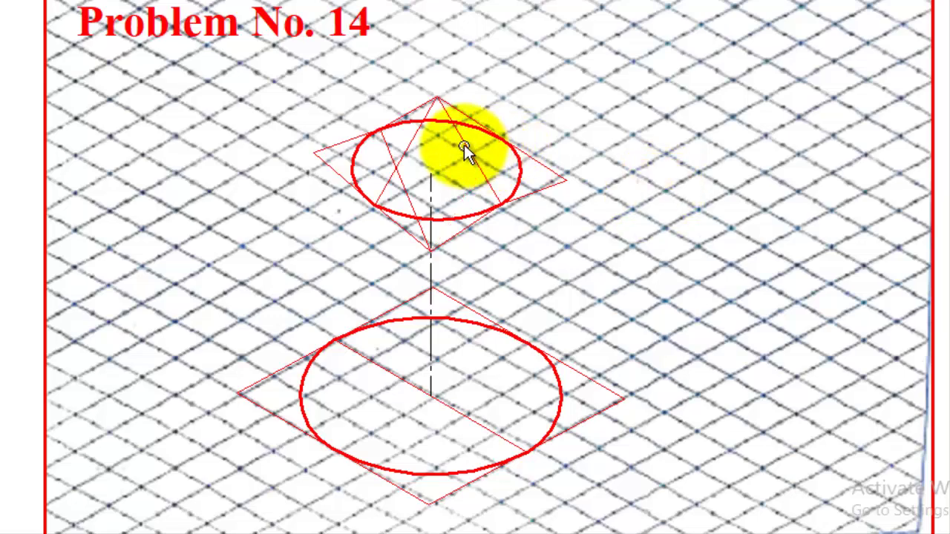
left_click(418, 135)
key("Delete")
left_click(463, 144)
key("Delete")
left_click(388, 146)
key("Delete")
Step: Delete all the side segments of the rhombus around the upper ellipse, keeping the vertical centre line
left_click(328, 147)
key("Delete")
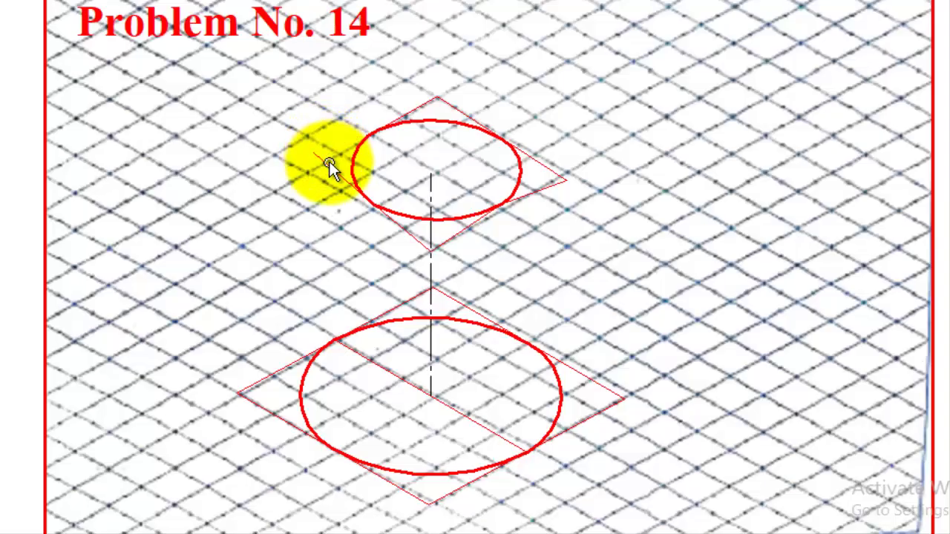
left_click(329, 161)
key("Delete")
left_click(550, 166)
key("Delete")
left_click(540, 189)
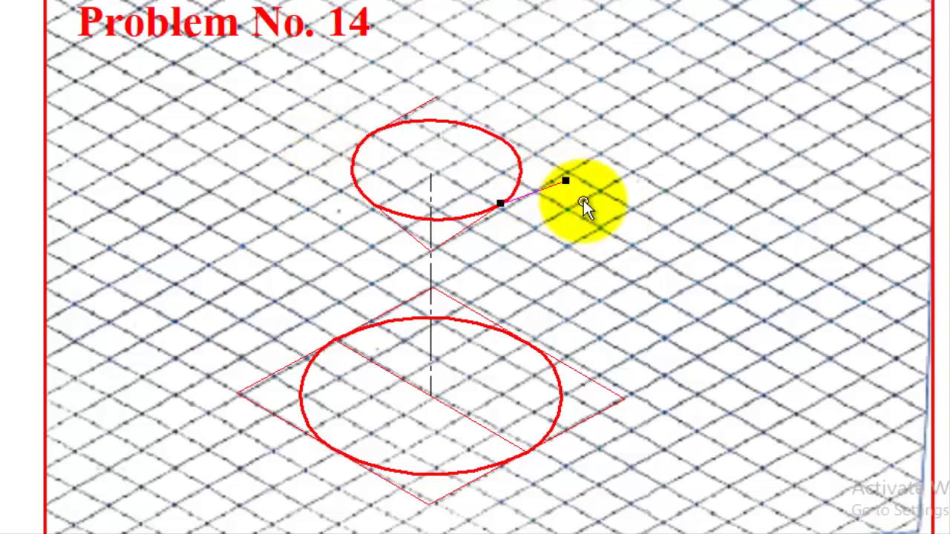
key("Delete")
left_click(435, 100)
key("Delete")
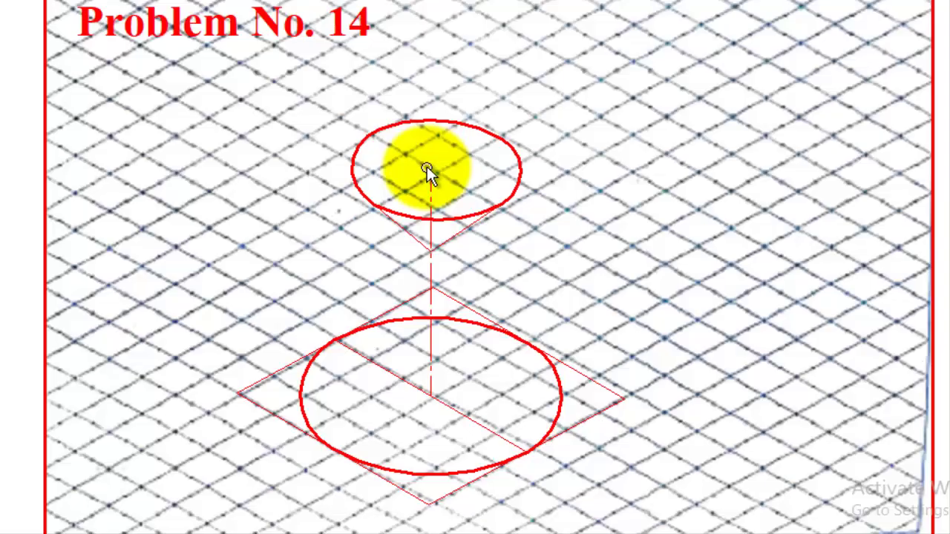
left_click(456, 232)
key("Delete")
left_click(422, 242)
left_click(404, 228)
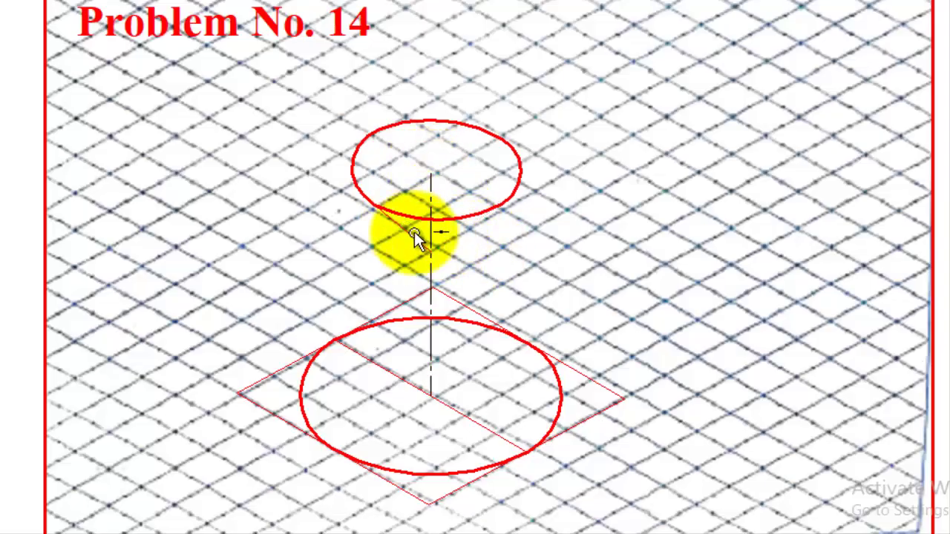
key("Delete")
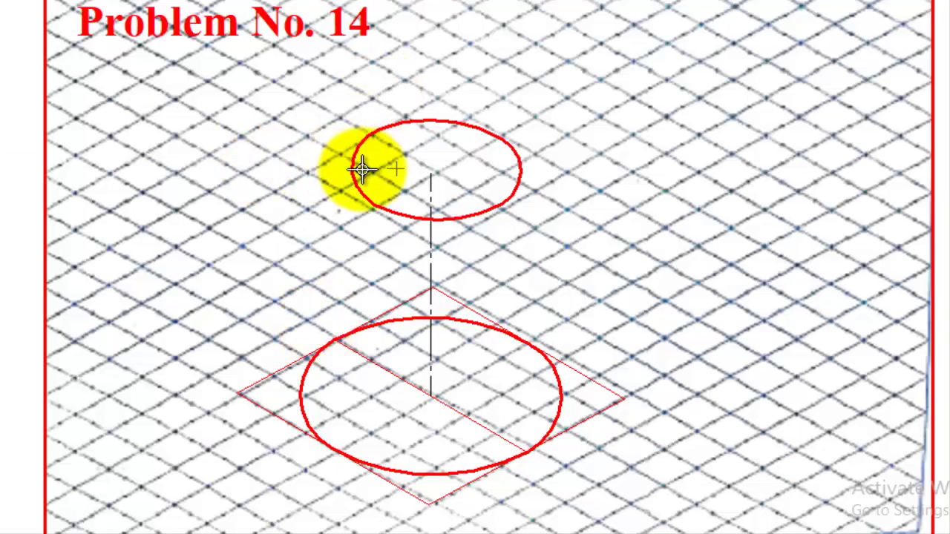
Step: Draw two slanted side lines joining the outermost points of the upper ellipse to those of the base ellipse
left_click(430, 278)
key("Escape")
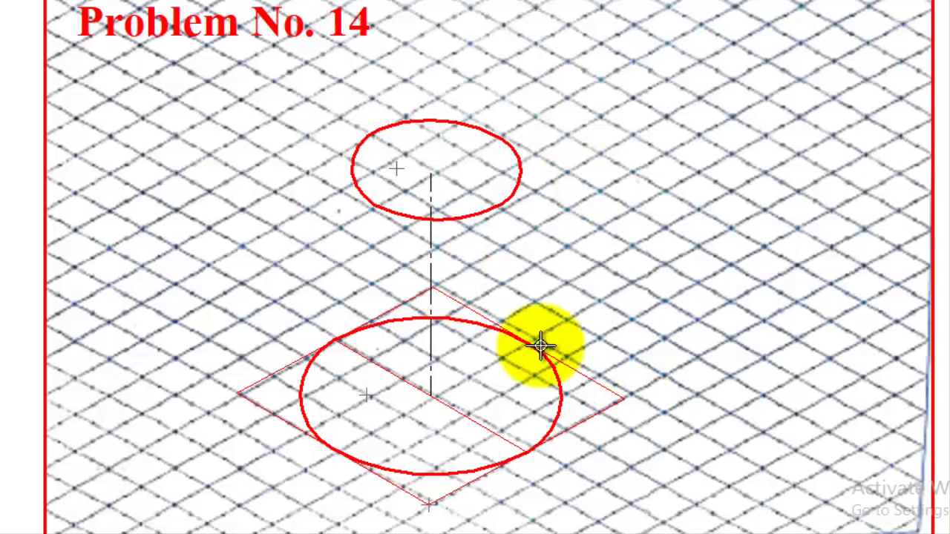
left_click(355, 161)
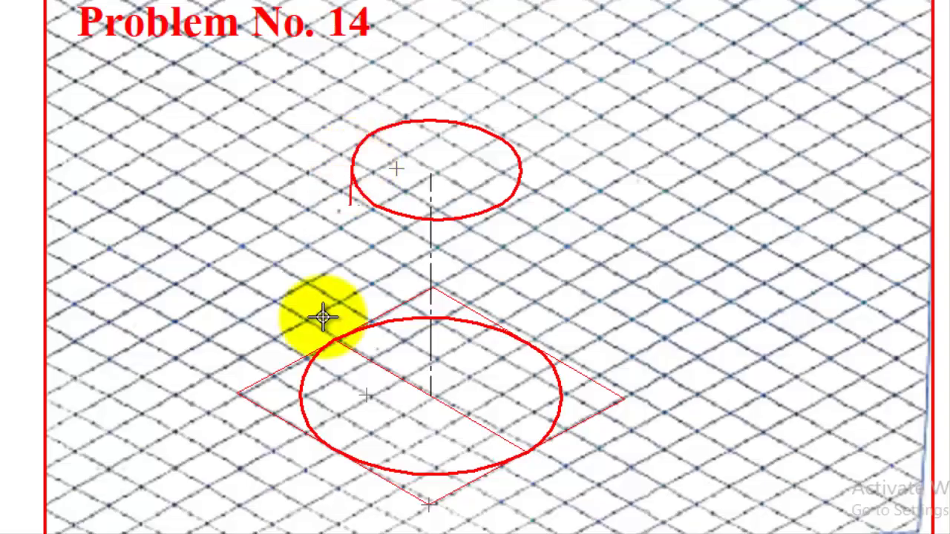
left_click(304, 363)
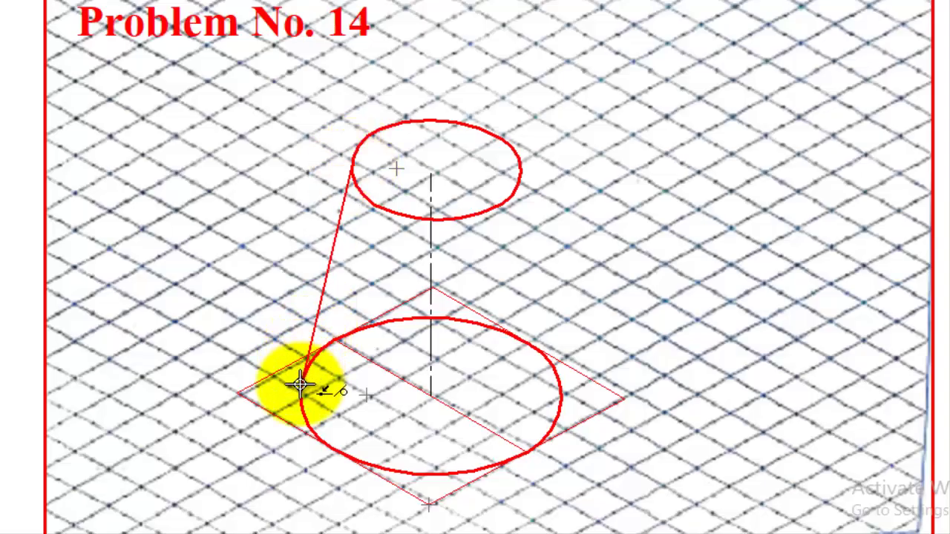
left_click(522, 170)
left_click(560, 390)
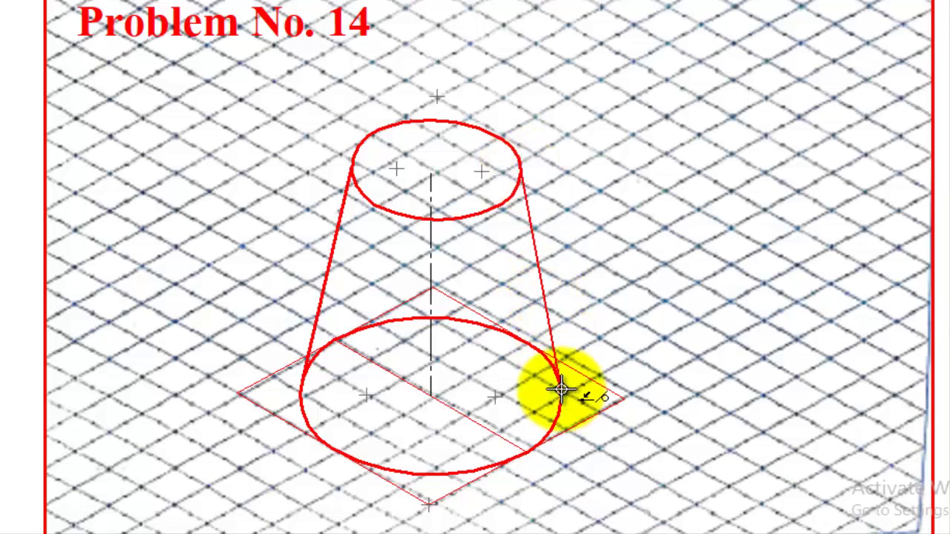
left_click(561, 390)
right_click(649, 292)
key("Escape")
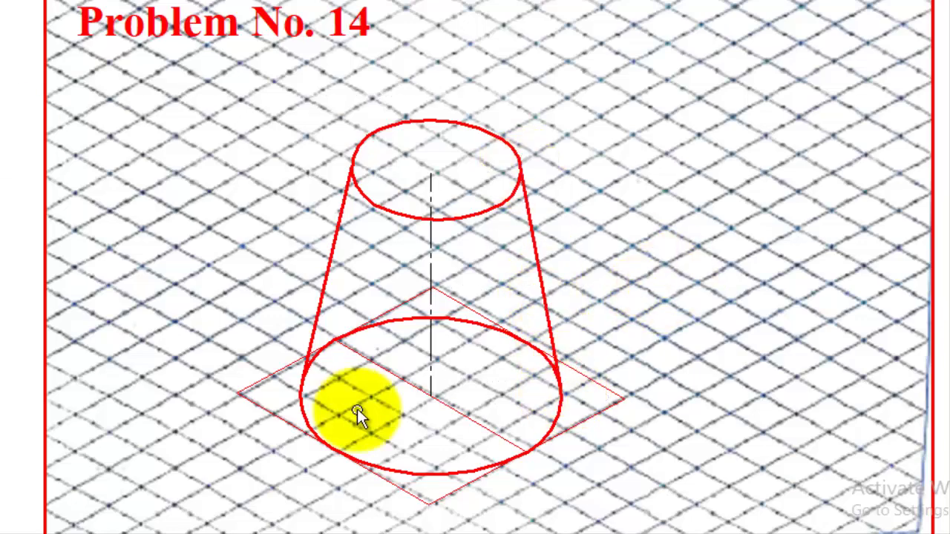
Step: Delete the sides of the rhombus around the base ellipse and the diagonal construction line inside it
left_click(276, 371)
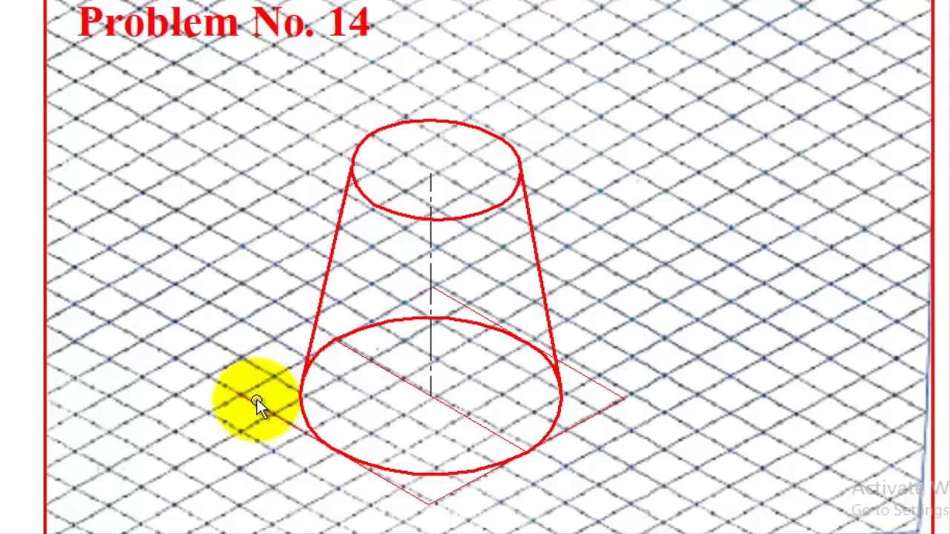
left_click(257, 398)
key("Delete")
left_click(492, 319)
key("Delete")
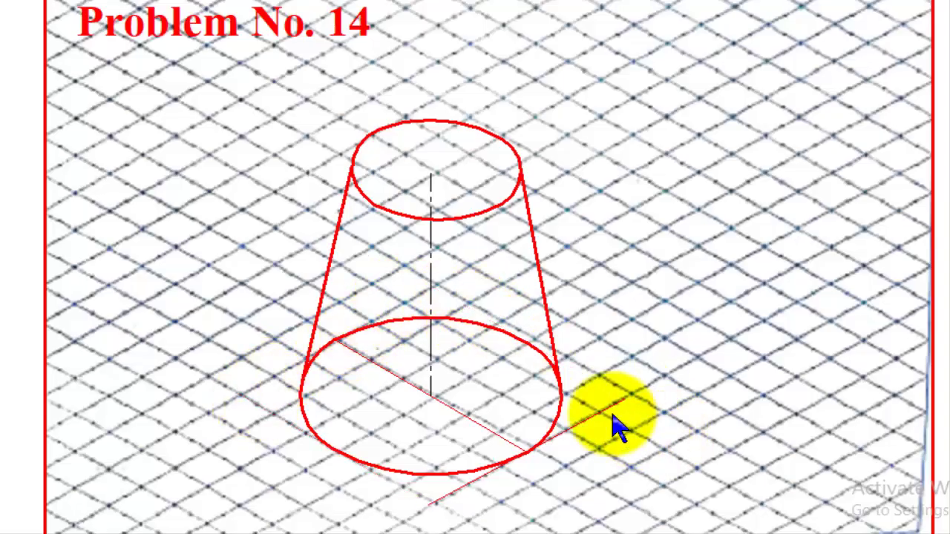
left_click(609, 409)
left_click(499, 435)
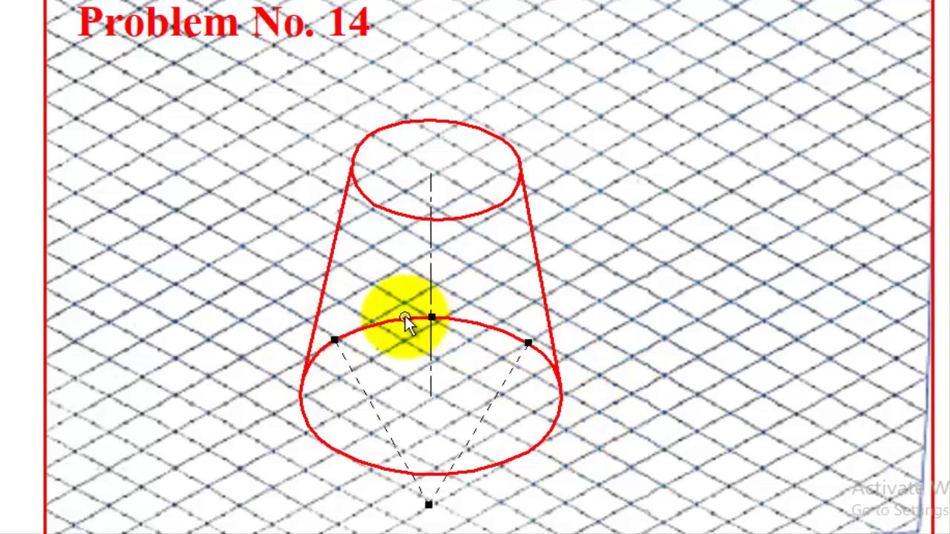
Step: Remove the hidden back of the base ellipse by deleting its rear arc and trimming both end arcs at the slanted sides
key("Delete")
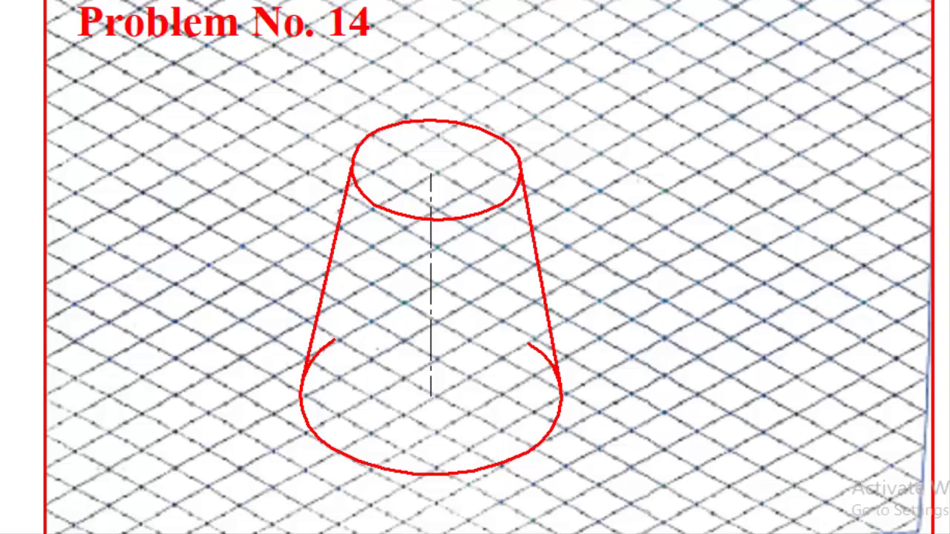
left_click(325, 352)
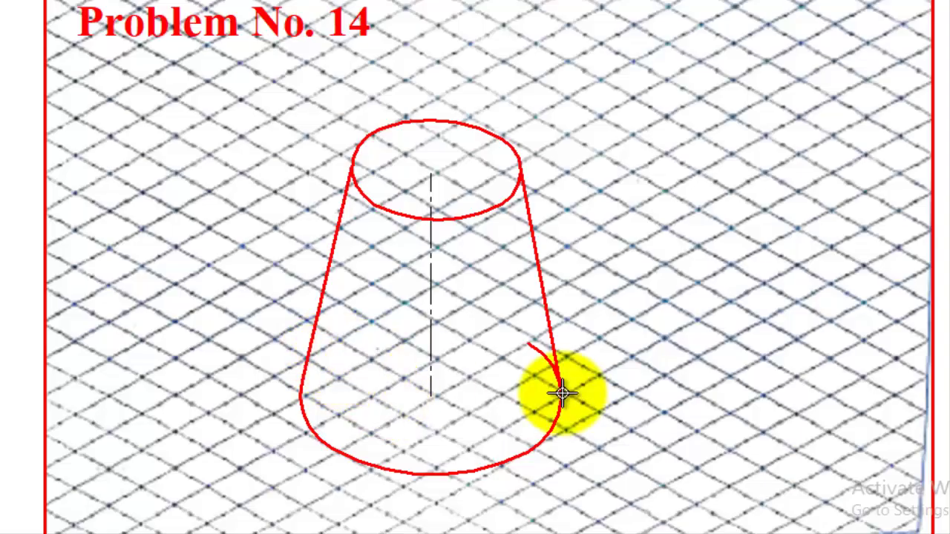
left_click(535, 354)
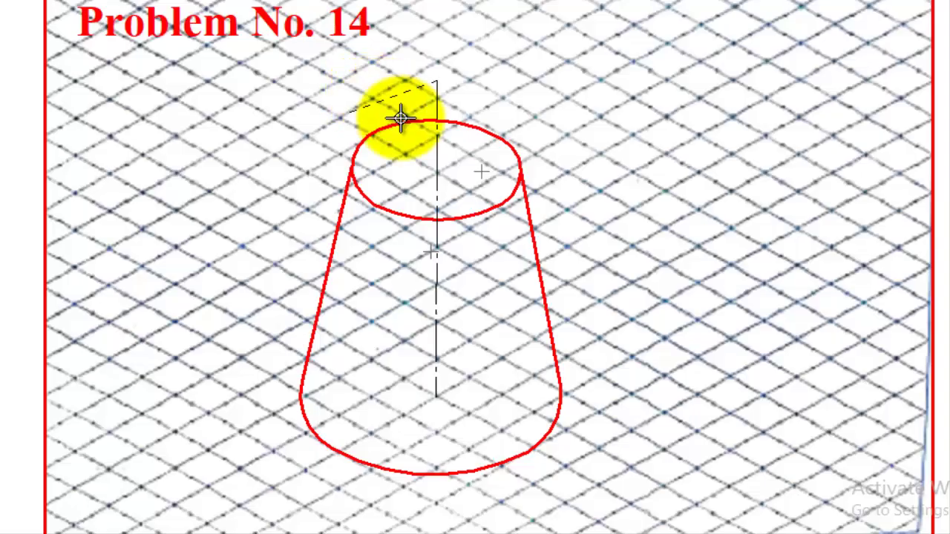
Step: Start an arc centred on the upper end of the vertical centre line above the upper ellipse
left_click(436, 170)
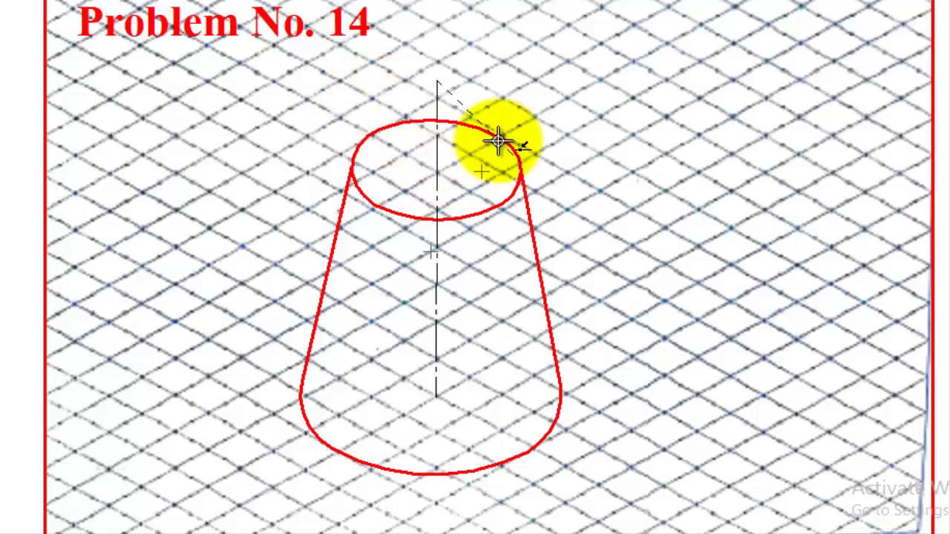